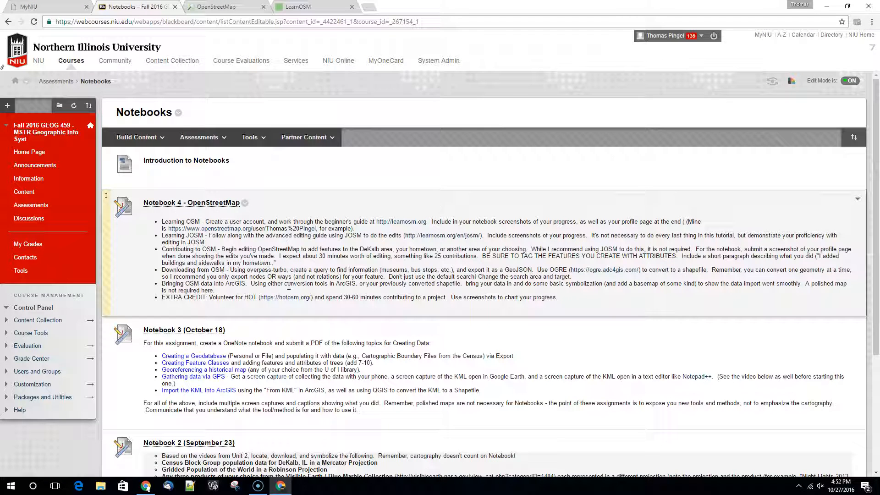
Step: Open the Beginner's Guide on LearnOSM and read through its Introduction chapter
{"action": "left_click", "coordinate": [211, 7]}
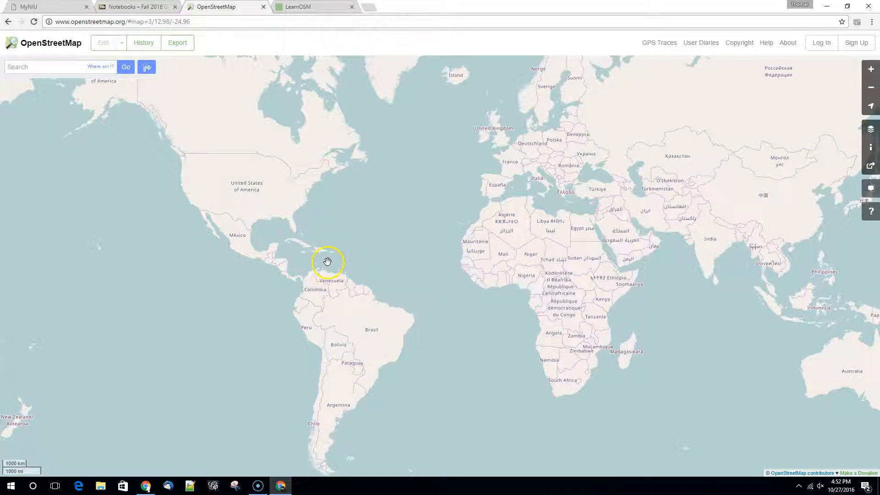
{"action": "left_click", "coordinate": [303, 9]}
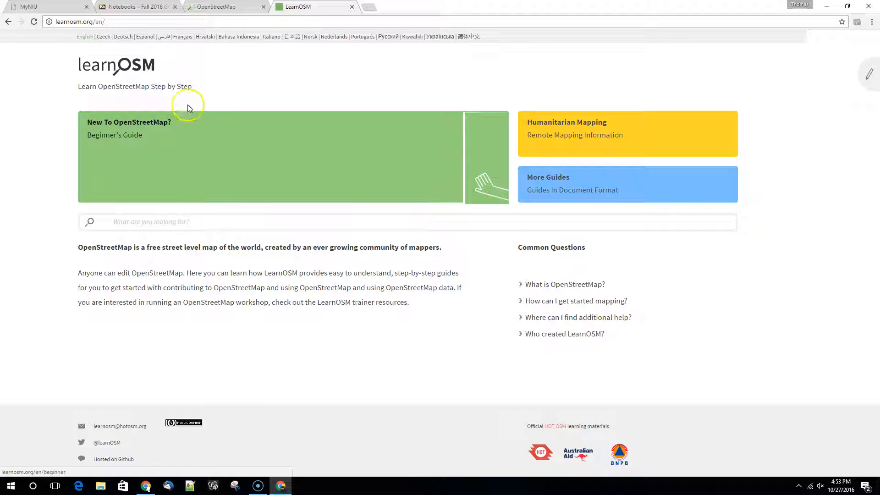
{"action": "left_click", "coordinate": [123, 139]}
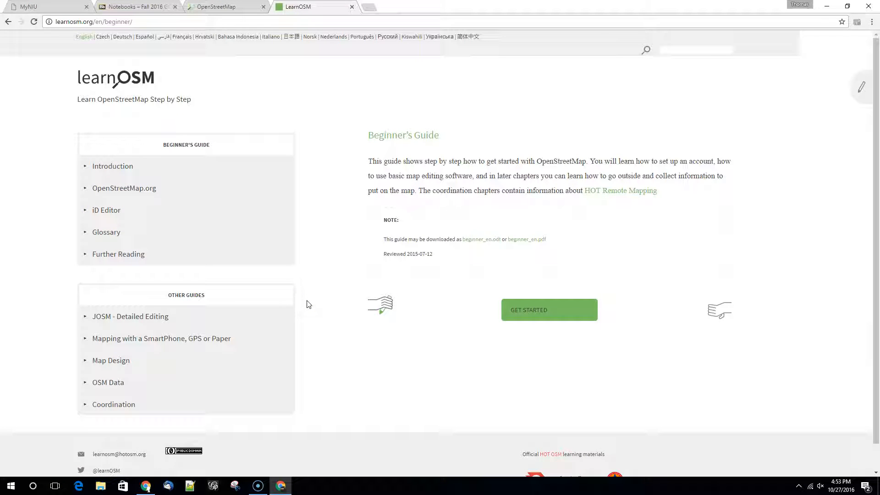
{"action": "left_click", "coordinate": [120, 169]}
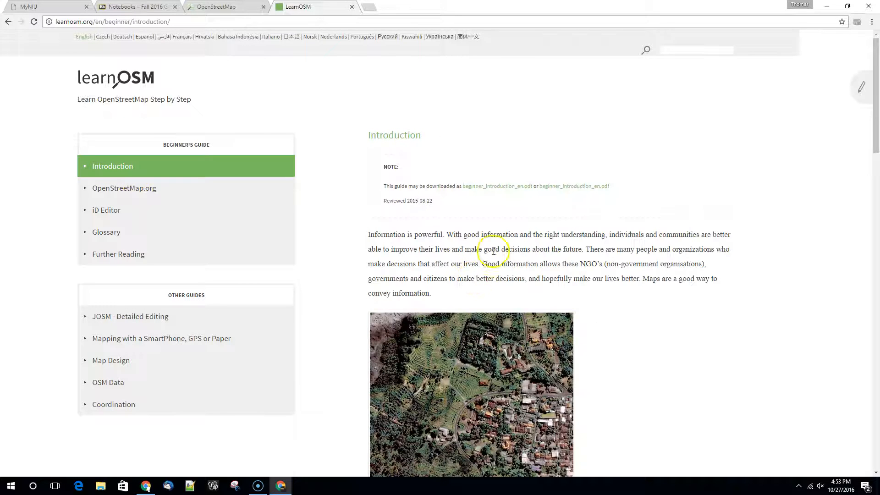
{"action": "scroll", "coordinate": [473, 277], "scroll_direction": "down", "scroll_amount": 20}
{"action": "scroll", "coordinate": [494, 271], "scroll_direction": "down", "scroll_amount": 7}
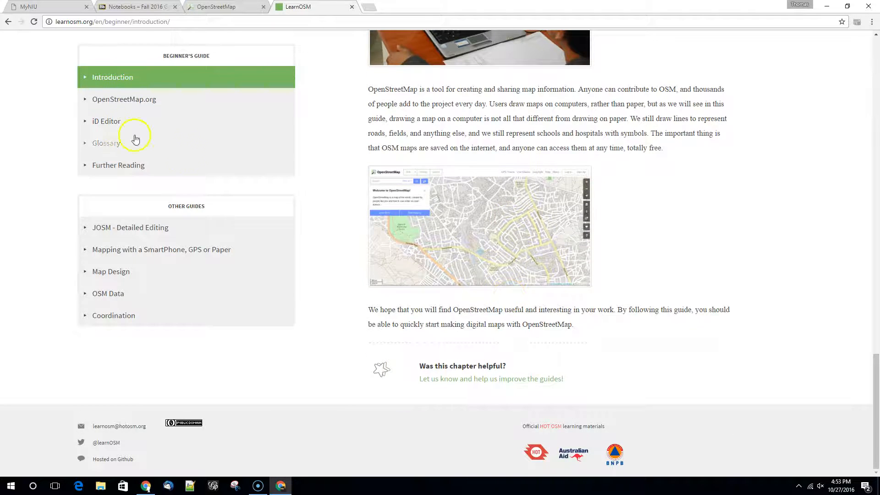
Step: Review the Beginner's Guide chapters OpenStreetMap.org and iD Editor, including how to create an account and start the editor
{"action": "left_click", "coordinate": [111, 100]}
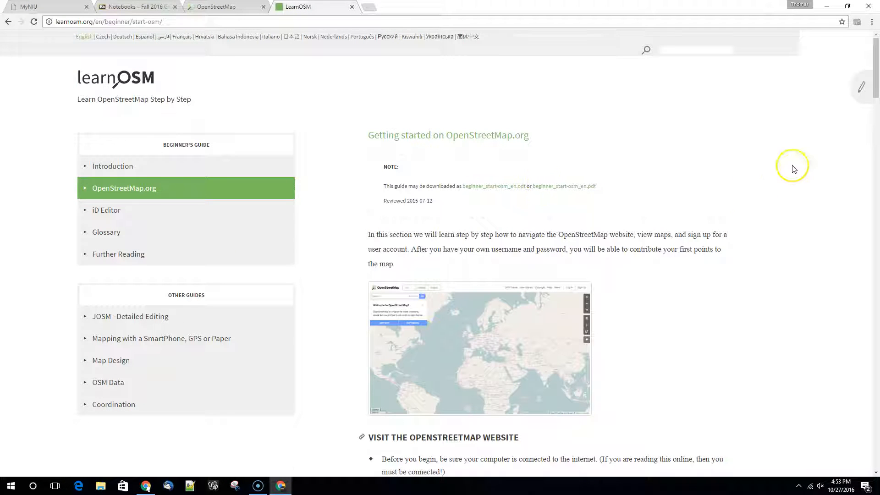
{"action": "scroll", "coordinate": [651, 198], "scroll_direction": "down", "scroll_amount": 3}
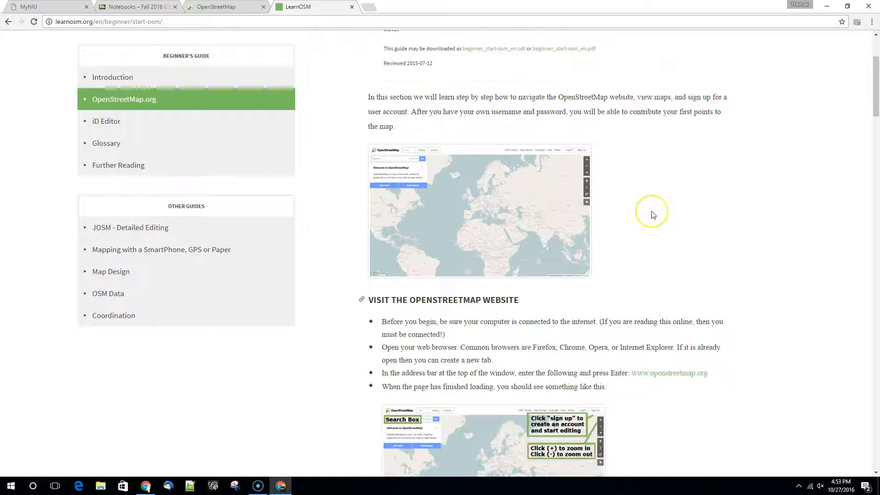
{"action": "scroll", "coordinate": [653, 215], "scroll_direction": "down", "scroll_amount": 8}
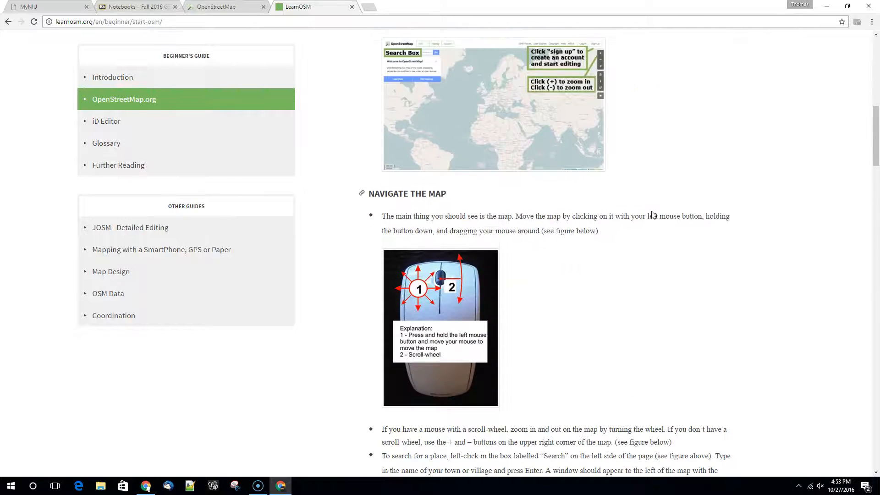
{"action": "scroll", "coordinate": [653, 213], "scroll_direction": "down", "scroll_amount": 5}
{"action": "scroll", "coordinate": [652, 211], "scroll_direction": "down", "scroll_amount": 3}
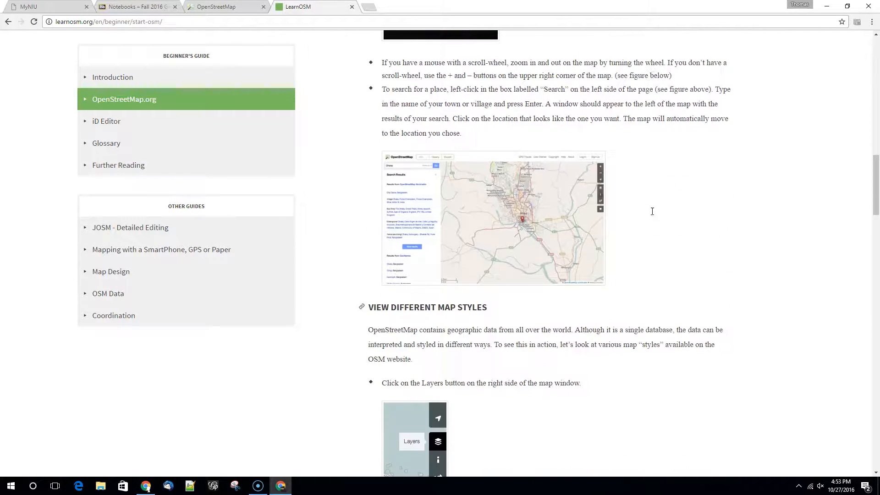
{"action": "scroll", "coordinate": [652, 211], "scroll_direction": "down", "scroll_amount": 8}
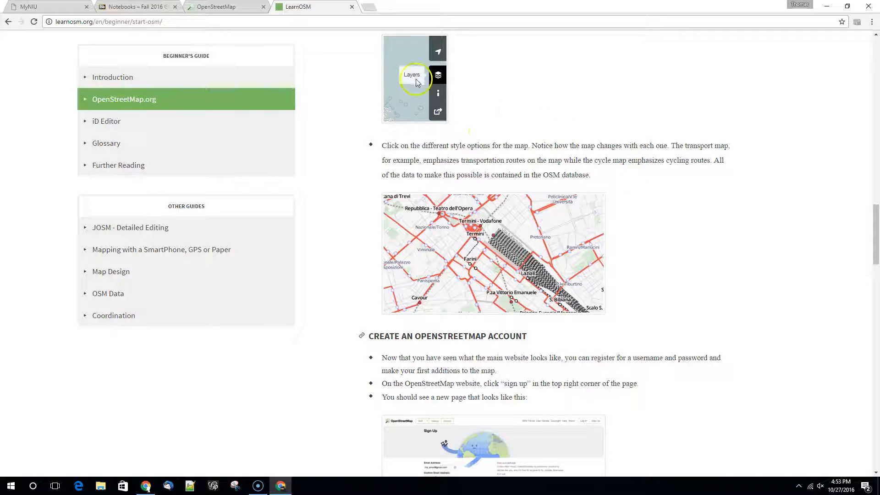
{"action": "scroll", "coordinate": [599, 212], "scroll_direction": "down", "scroll_amount": 6}
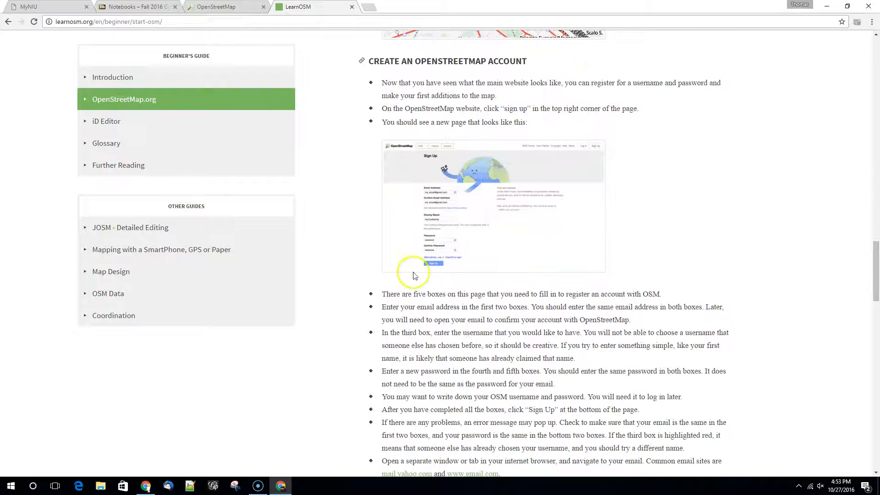
{"action": "scroll", "coordinate": [477, 257], "scroll_direction": "down", "scroll_amount": 7}
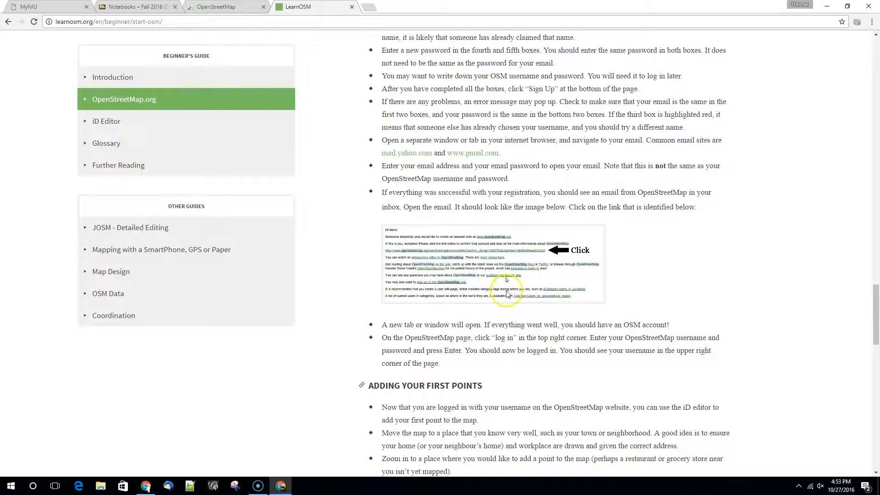
{"action": "left_click", "coordinate": [121, 120]}
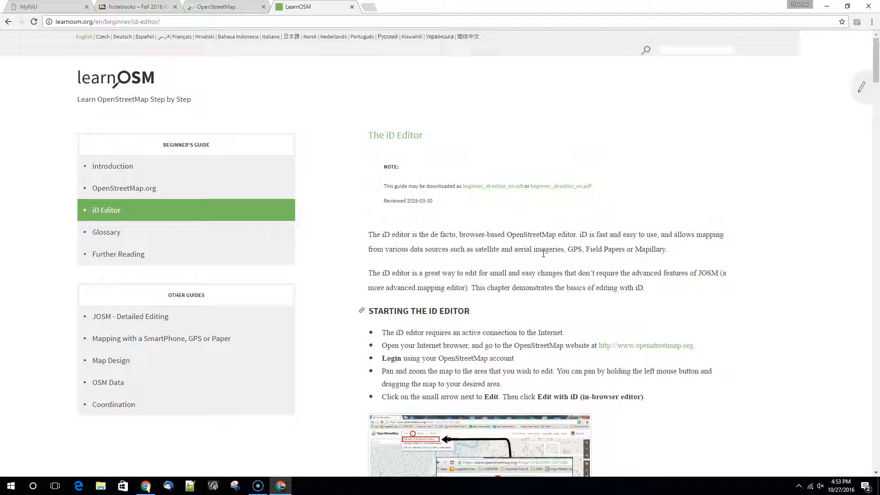
{"action": "scroll", "coordinate": [543, 253], "scroll_direction": "down", "scroll_amount": 5}
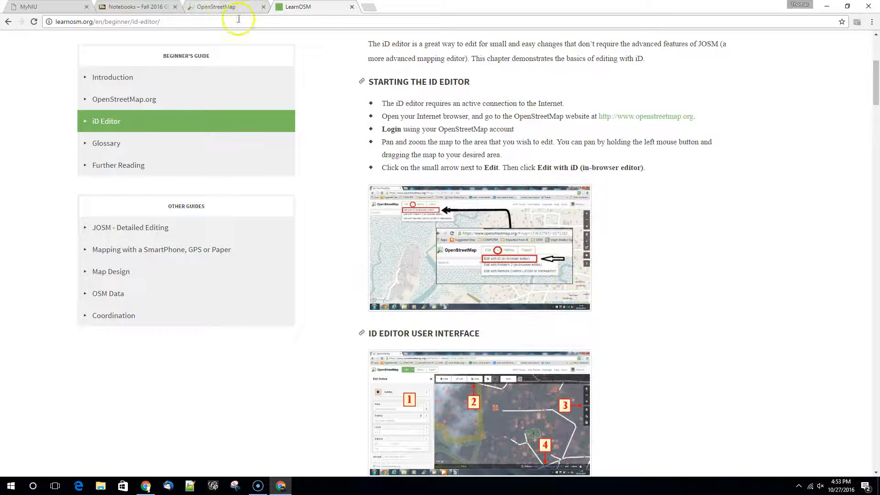
Step: Return to the OpenStreetMap site and log in with the saved account credentials
{"action": "left_click", "coordinate": [220, 8]}
{"action": "left_click", "coordinate": [820, 44]}
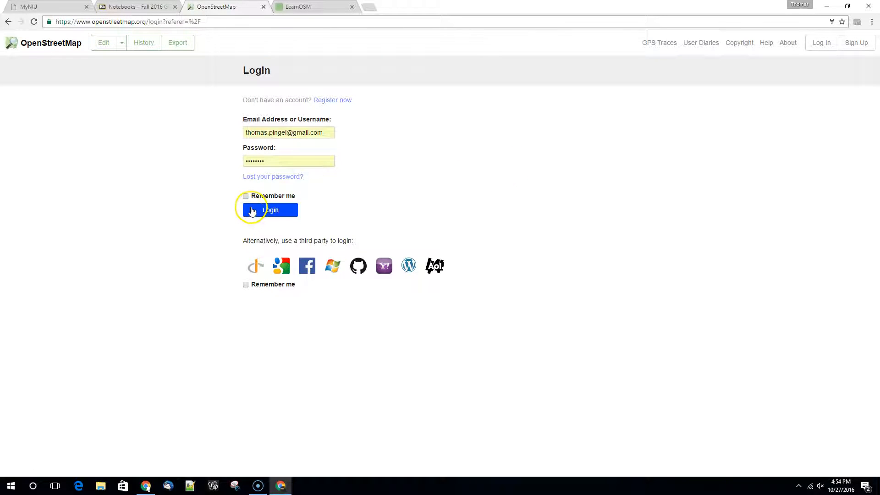
{"action": "left_click", "coordinate": [253, 212]}
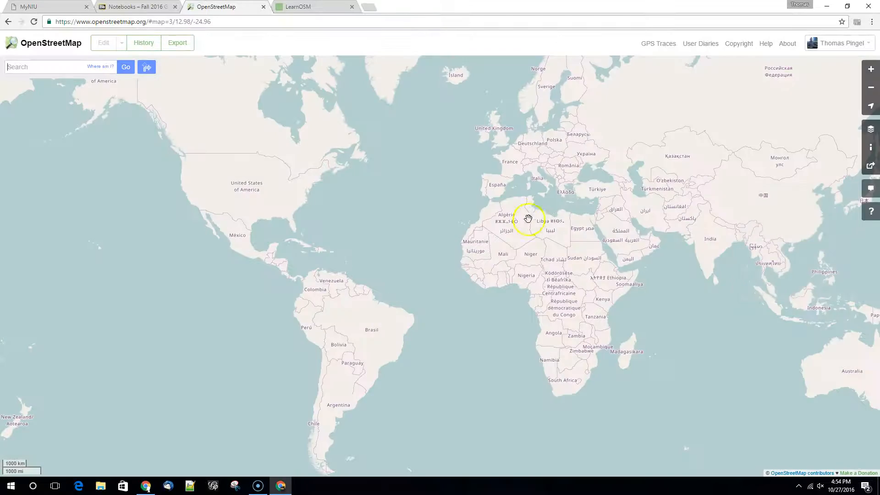
Step: Navigate the map from the world view to the university campus in DeKalb, Illinois, at street level
{"action": "scroll", "coordinate": [261, 185], "scroll_direction": "up", "scroll_amount": 2}
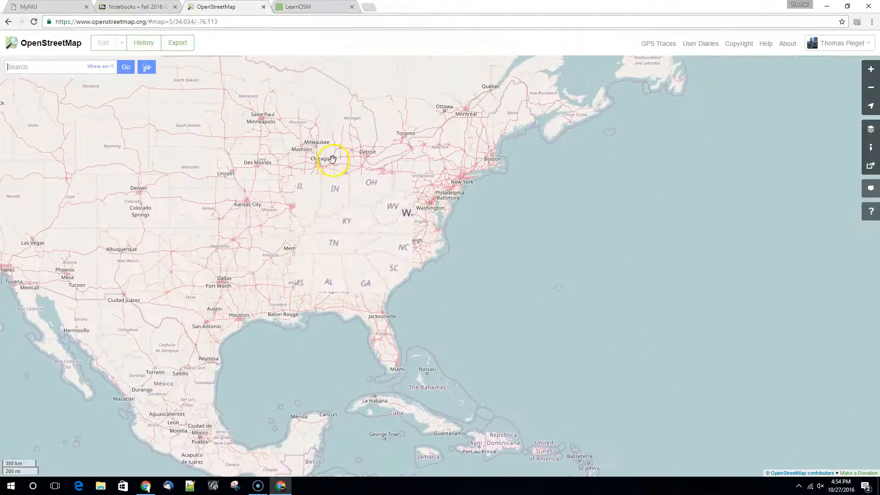
{"action": "scroll", "coordinate": [332, 159], "scroll_direction": "up", "scroll_amount": 2}
{"action": "left_click_drag", "start_coordinate": [245, 176], "coordinate": [360, 247]}
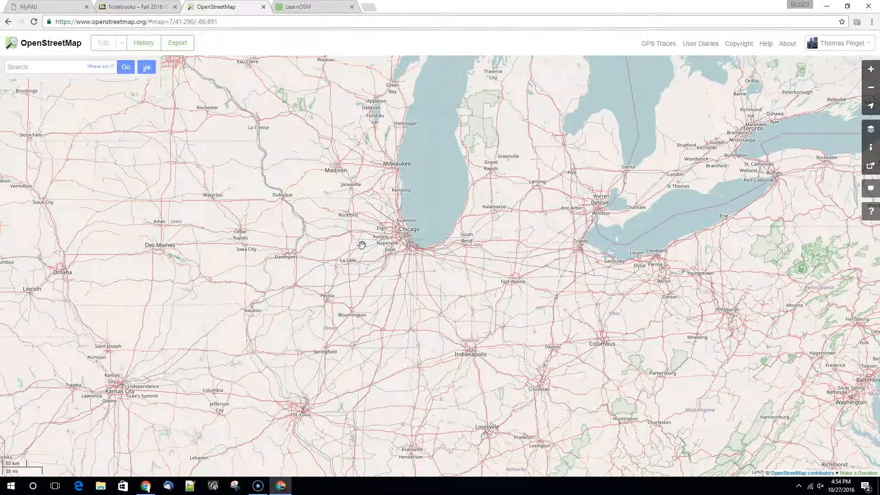
{"action": "scroll", "coordinate": [362, 245], "scroll_direction": "up", "scroll_amount": 4}
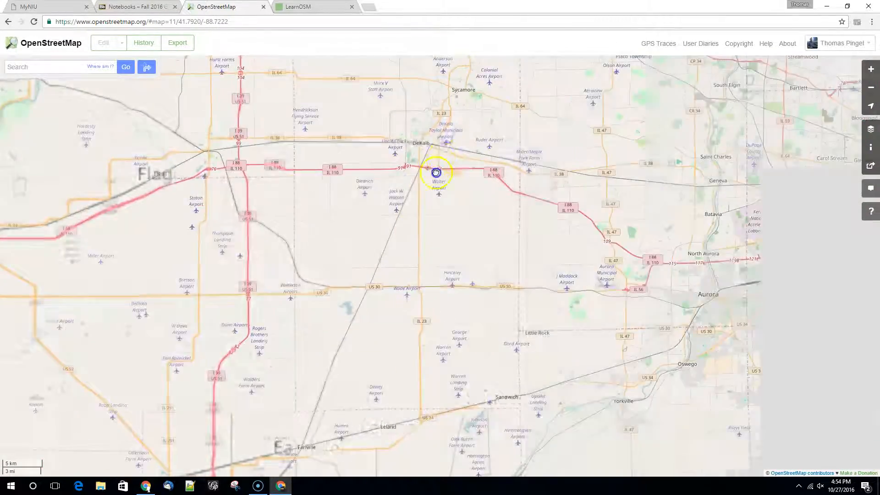
{"action": "left_click_drag", "start_coordinate": [436, 173], "coordinate": [363, 240]}
{"action": "scroll", "coordinate": [364, 240], "scroll_direction": "up", "scroll_amount": 4}
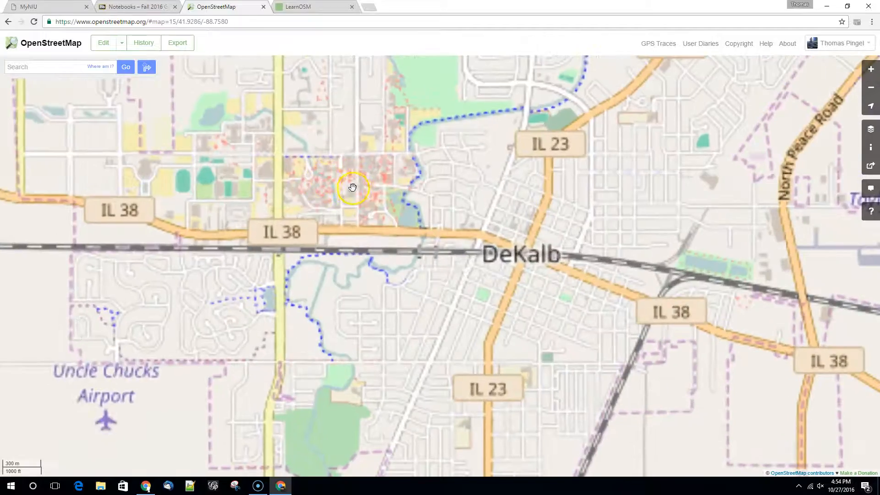
{"action": "scroll", "coordinate": [359, 179], "scroll_direction": "up", "scroll_amount": 1}
{"action": "left_click_drag", "start_coordinate": [327, 209], "coordinate": [372, 304]}
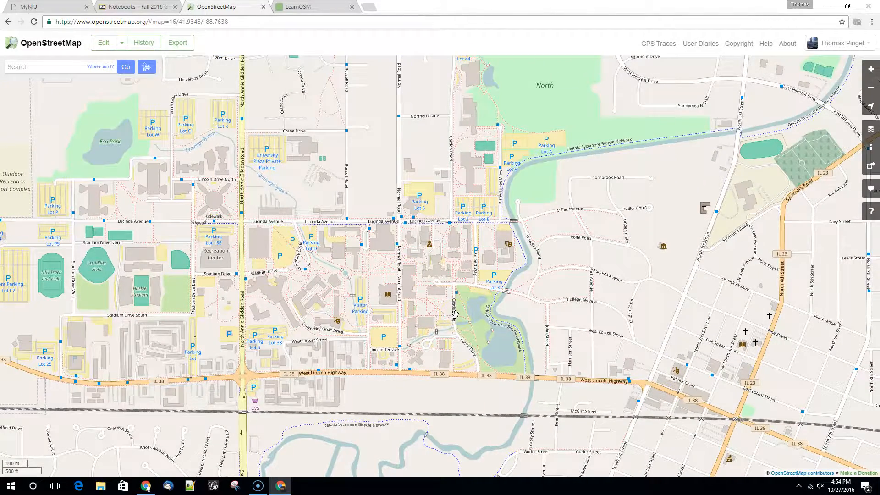
{"action": "scroll", "coordinate": [453, 315], "scroll_direction": "up", "scroll_amount": 1}
{"action": "scroll", "coordinate": [452, 314], "scroll_direction": "down", "scroll_amount": 1}
{"action": "left_click", "coordinate": [471, 393]}
Step: Enable the Map Data overlay for the campus area around Neptune Hall and Holmes Student Center
{"action": "left_click", "coordinate": [873, 132]}
{"action": "left_click", "coordinate": [778, 241]}
{"action": "double_click", "coordinate": [347, 277]}
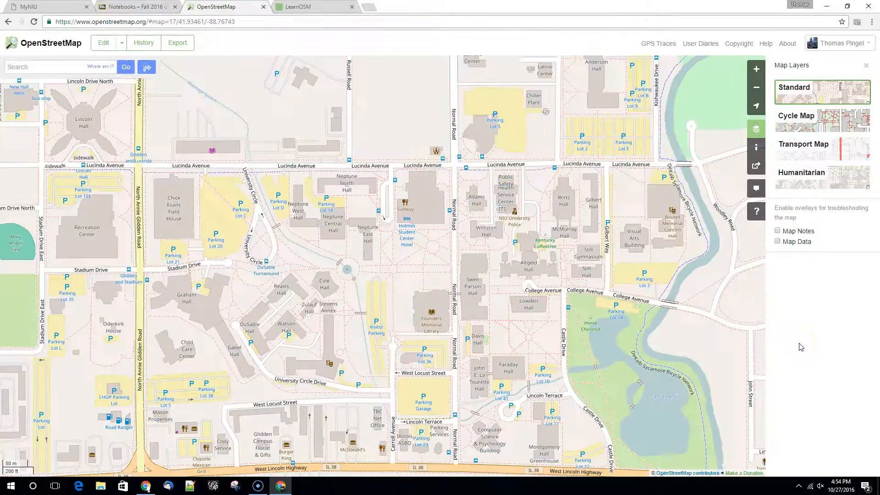
{"action": "left_click_drag", "start_coordinate": [495, 167], "coordinate": [423, 309]}
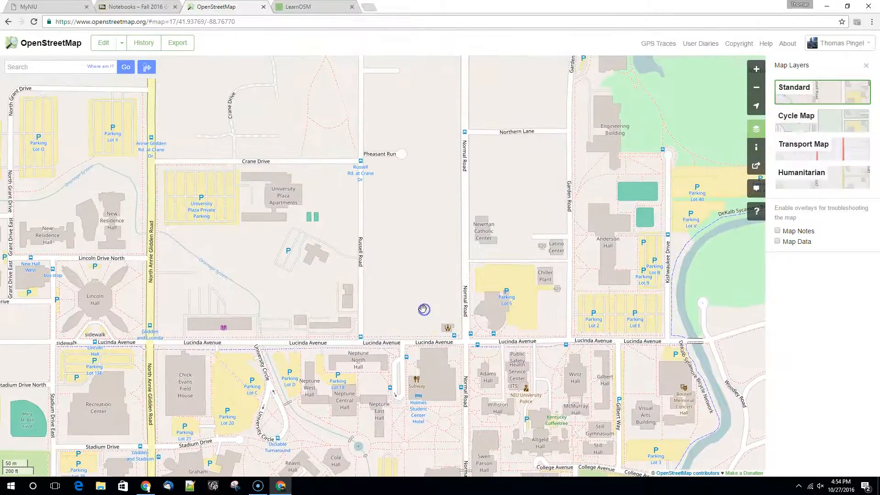
{"action": "left_click_drag", "start_coordinate": [364, 400], "coordinate": [393, 292]}
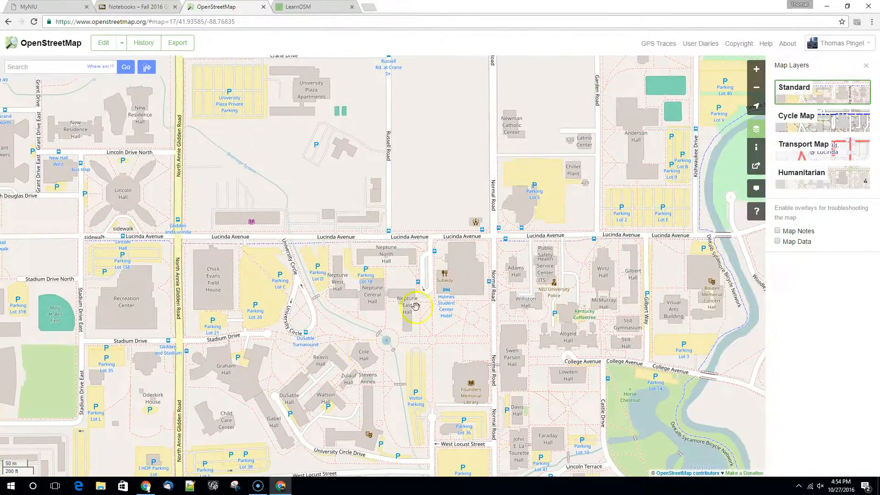
{"action": "scroll", "coordinate": [427, 291], "scroll_direction": "up", "scroll_amount": 2}
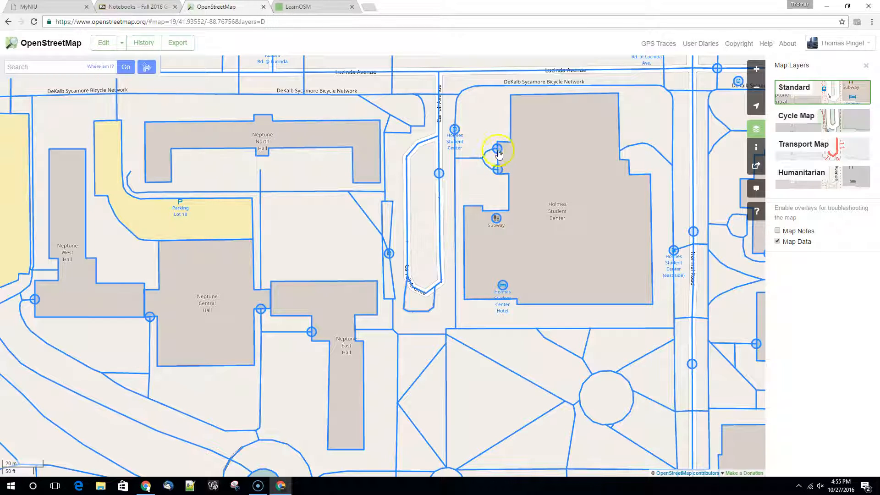
Step: Examine the Holmes Student Center outline, its western entrance node's tags, and the mapped paths, buildings and bus stops around it
{"action": "left_click", "coordinate": [517, 238]}
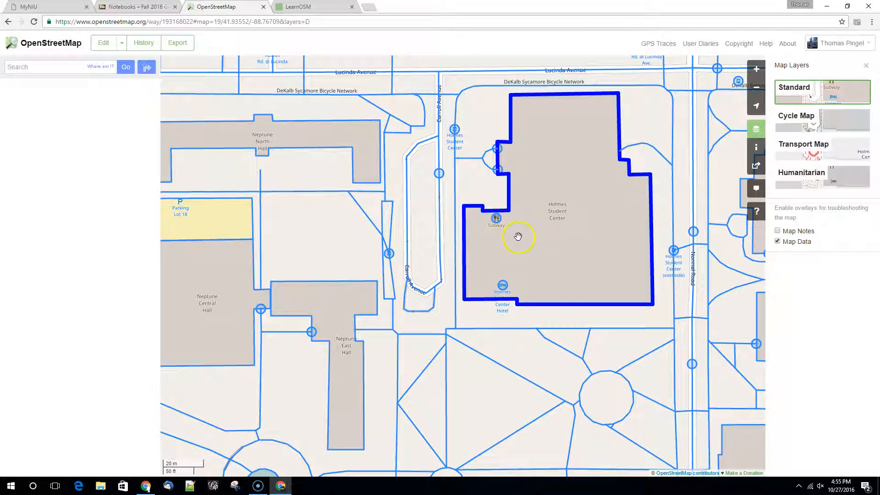
{"action": "left_click", "coordinate": [496, 172]}
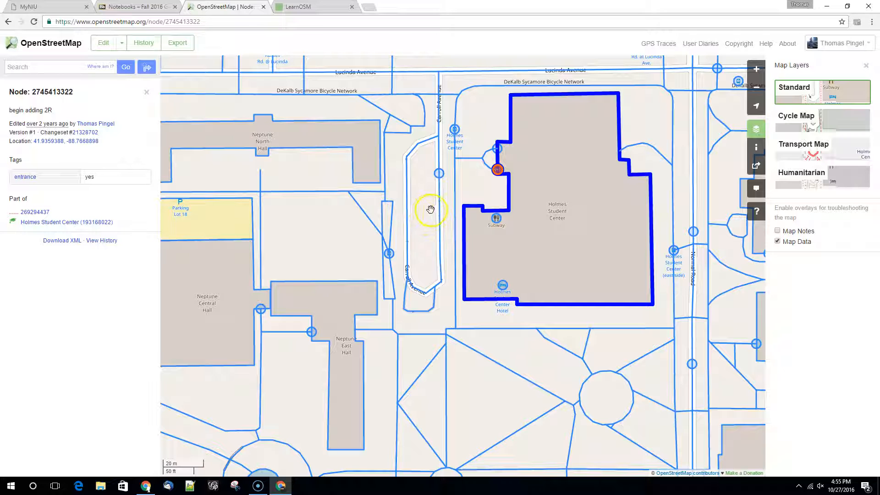
{"action": "left_click_drag", "start_coordinate": [312, 207], "coordinate": [397, 231]}
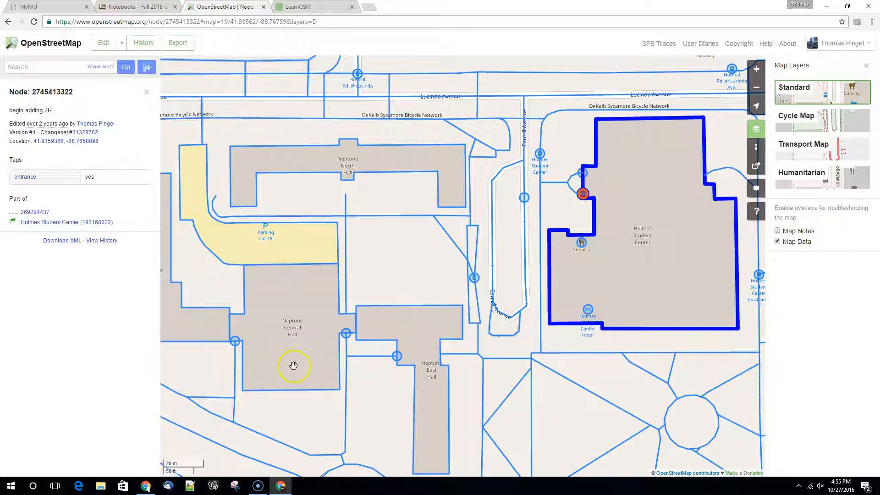
{"action": "left_click_drag", "start_coordinate": [386, 408], "coordinate": [453, 246]}
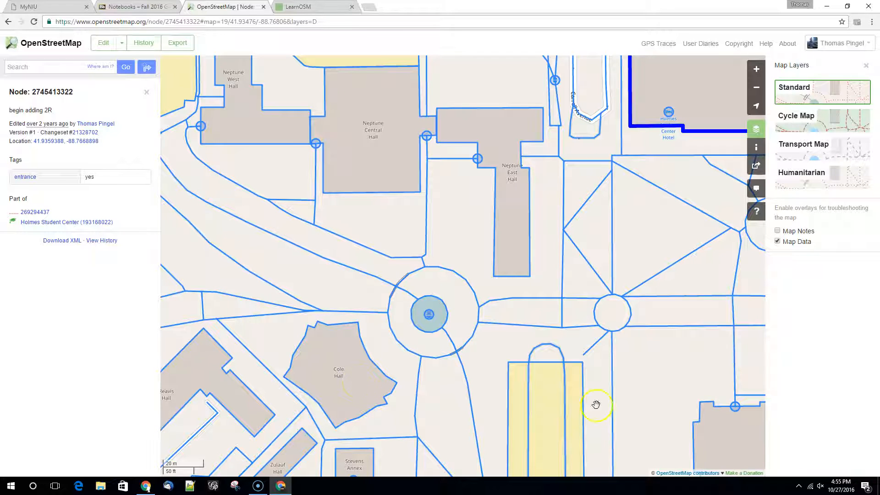
{"action": "left_click_drag", "start_coordinate": [591, 193], "coordinate": [498, 339]}
{"action": "left_click_drag", "start_coordinate": [684, 196], "coordinate": [498, 330]}
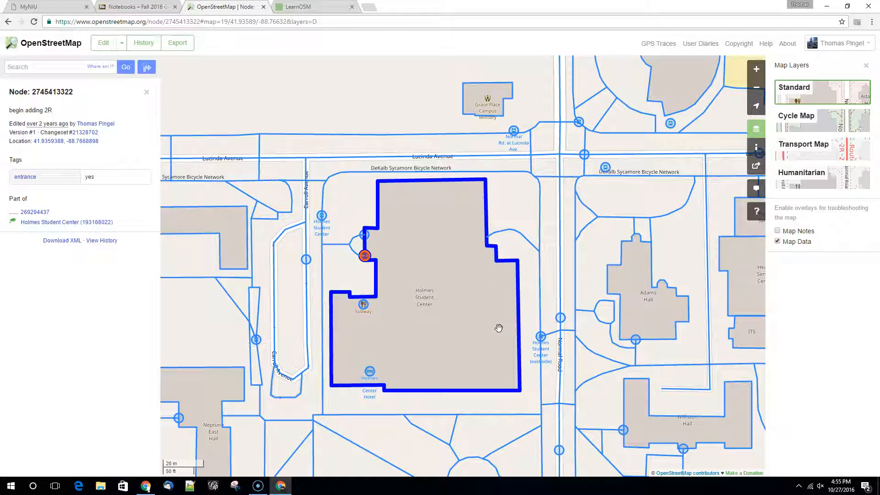
{"action": "left_click_drag", "start_coordinate": [652, 222], "coordinate": [469, 302]}
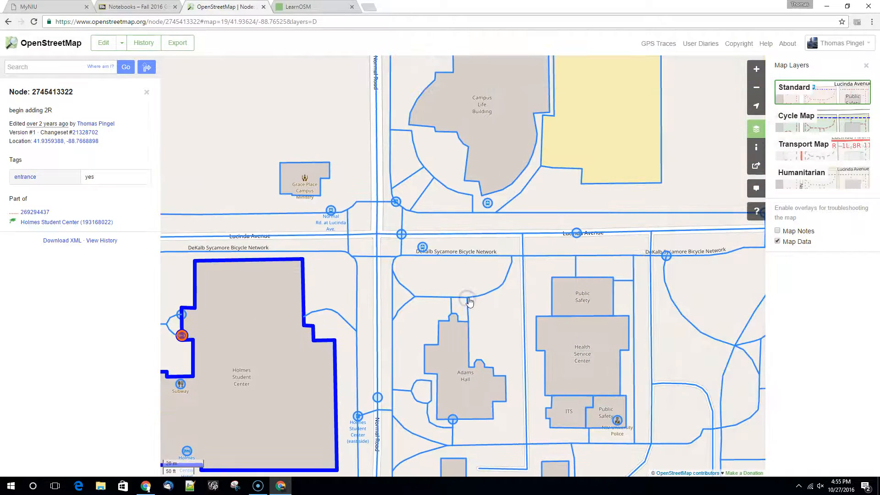
{"action": "left_click", "coordinate": [426, 242]}
{"action": "left_click", "coordinate": [435, 260]}
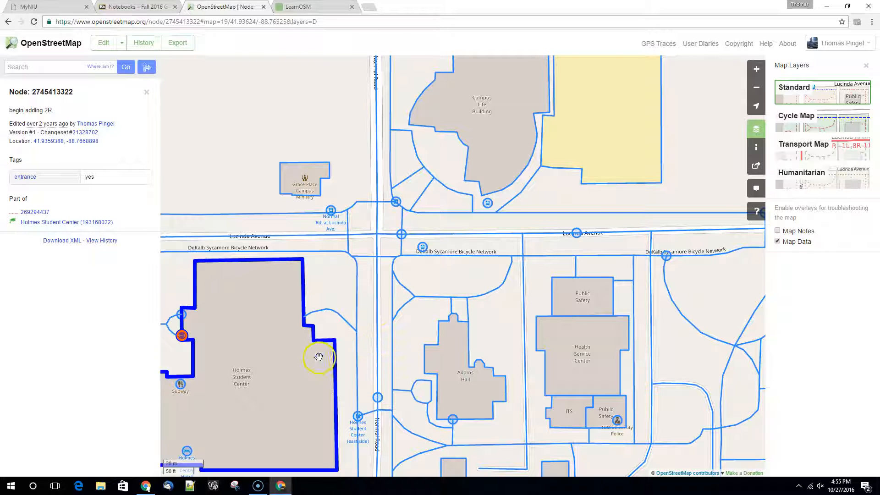
{"action": "left_click_drag", "start_coordinate": [322, 356], "coordinate": [386, 306]}
{"action": "left_click", "coordinate": [473, 322]}
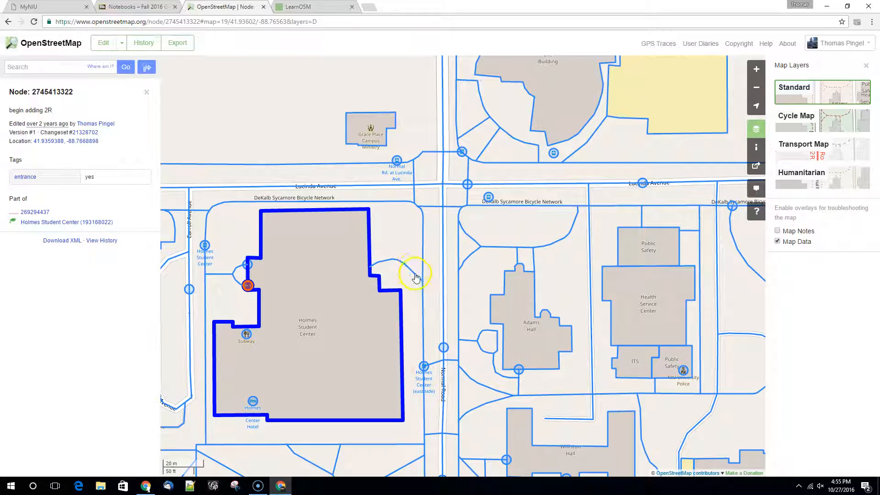
Step: Close the entrance node's details and try to turn off the Map Data overlay
{"action": "left_click", "coordinate": [147, 92]}
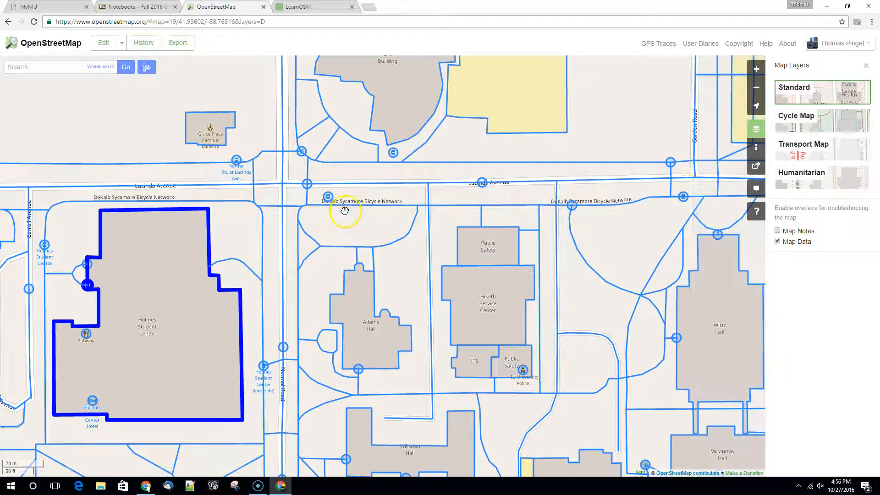
{"action": "left_click", "coordinate": [778, 242]}
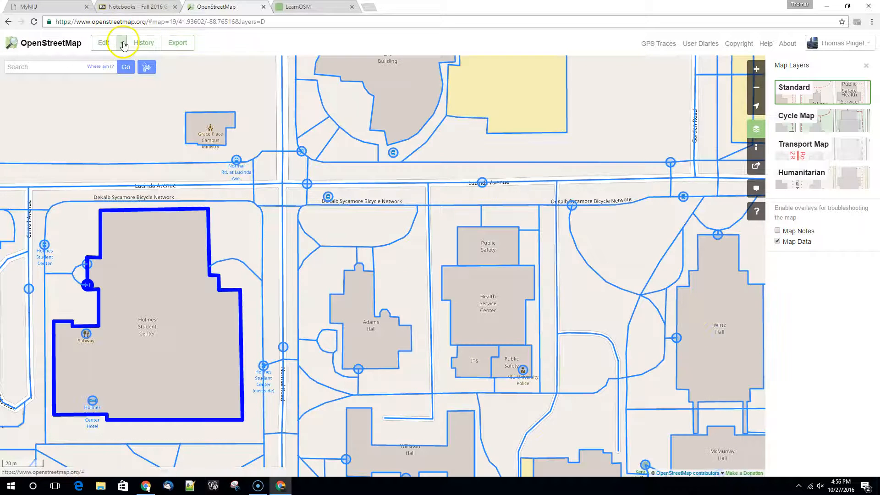
Step: Turn off the Map Data overlay and open the campus area for editing in the in-browser iD editor
{"action": "left_click", "coordinate": [777, 242]}
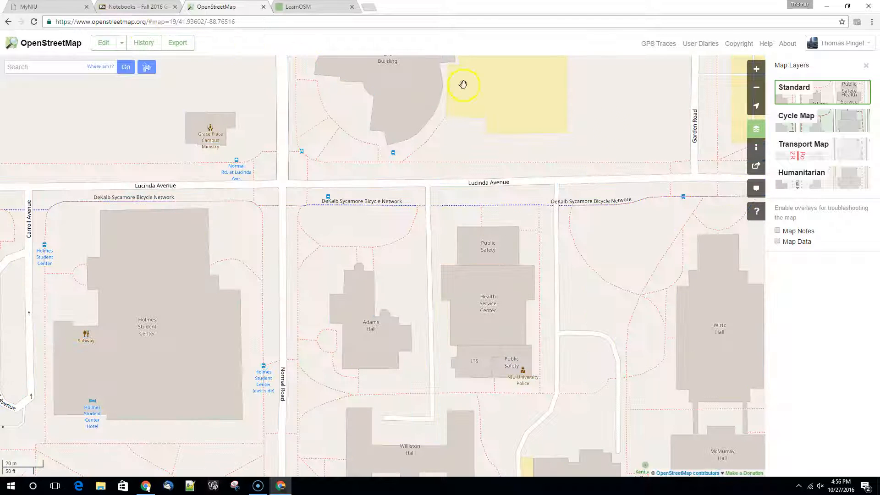
{"action": "left_click", "coordinate": [122, 42]}
{"action": "left_click", "coordinate": [139, 60]}
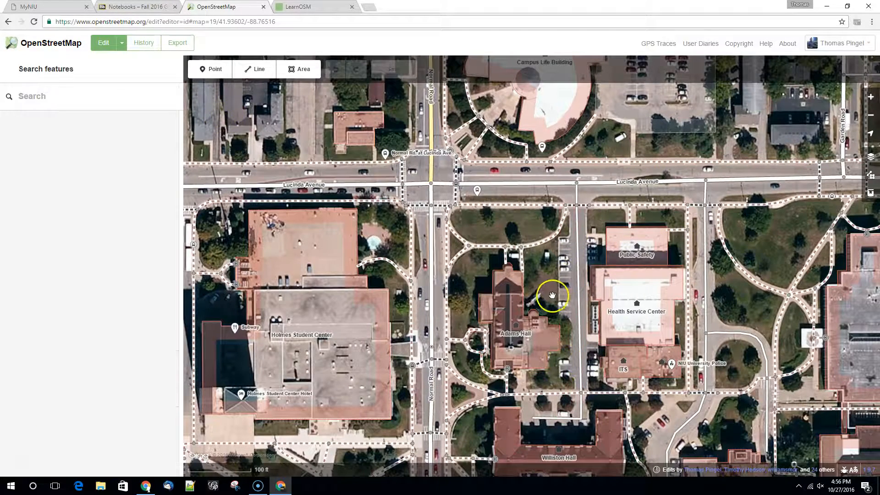
Step: Examine the background imagery and overlay options available for the campus map
{"action": "left_click", "coordinate": [872, 159]}
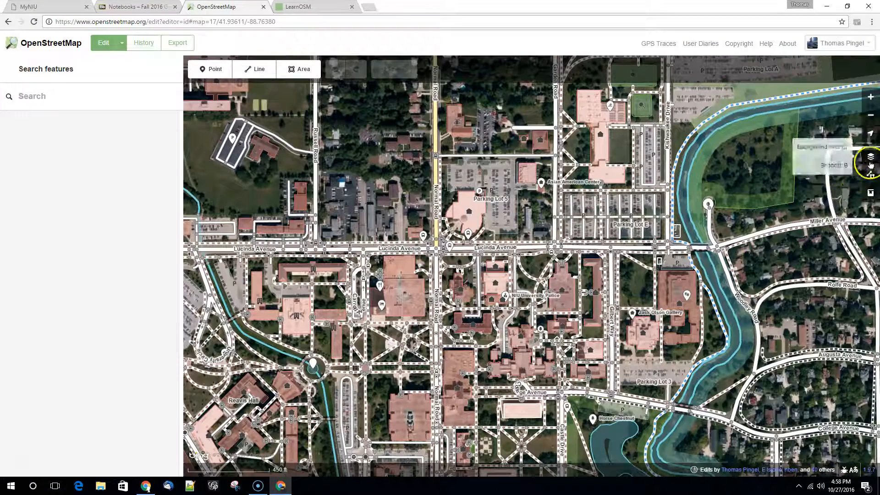
{"action": "left_click", "coordinate": [871, 156]}
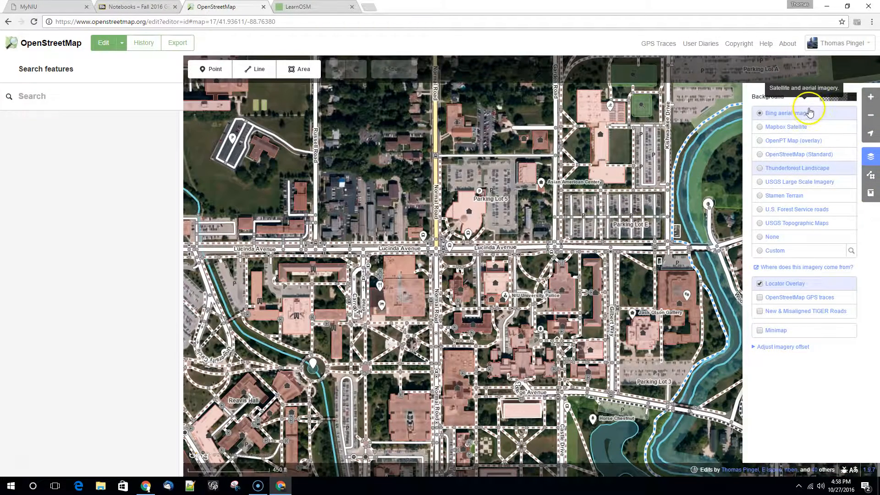
{"action": "left_click", "coordinate": [350, 223]}
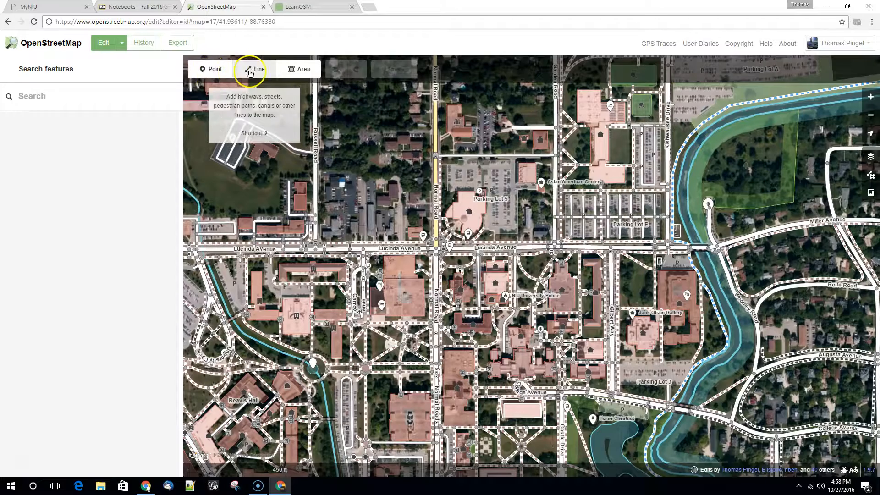
Step: Inspect the attributes of the Lucinda Avenue road west of Normal Road, and deselect it
{"action": "left_click", "coordinate": [344, 250]}
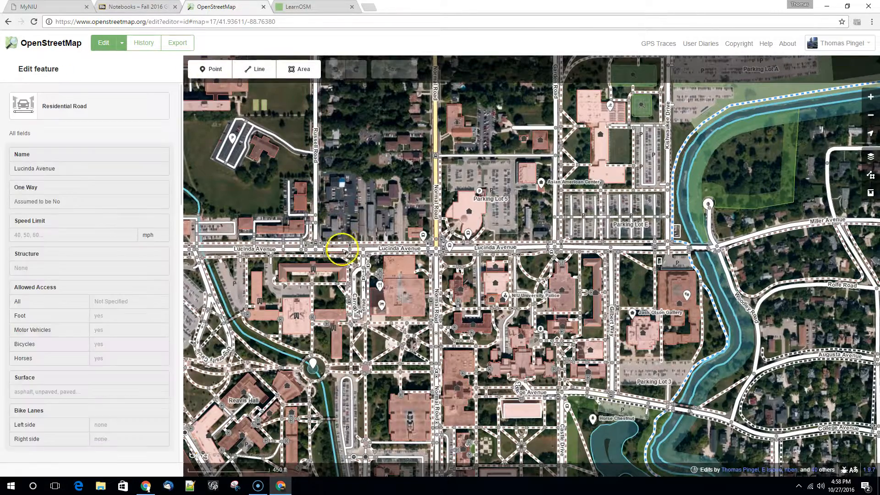
{"action": "scroll", "coordinate": [353, 245], "scroll_direction": "up", "scroll_amount": 3}
{"action": "left_click", "coordinate": [421, 214]}
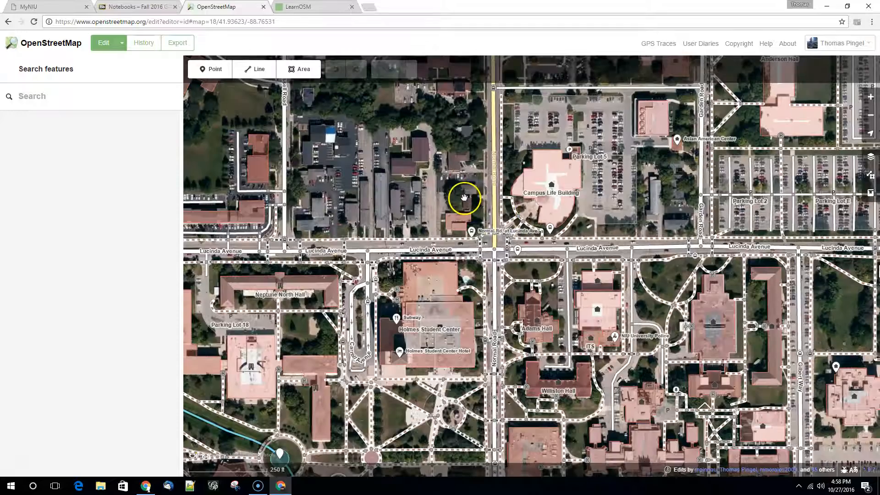
Step: Draw a line along Normal Road's western sidewalk, running north from the crosswalk node at the northwest corner of the Lucinda Avenue intersection
{"action": "scroll", "coordinate": [472, 200], "scroll_direction": "up", "scroll_amount": 3}
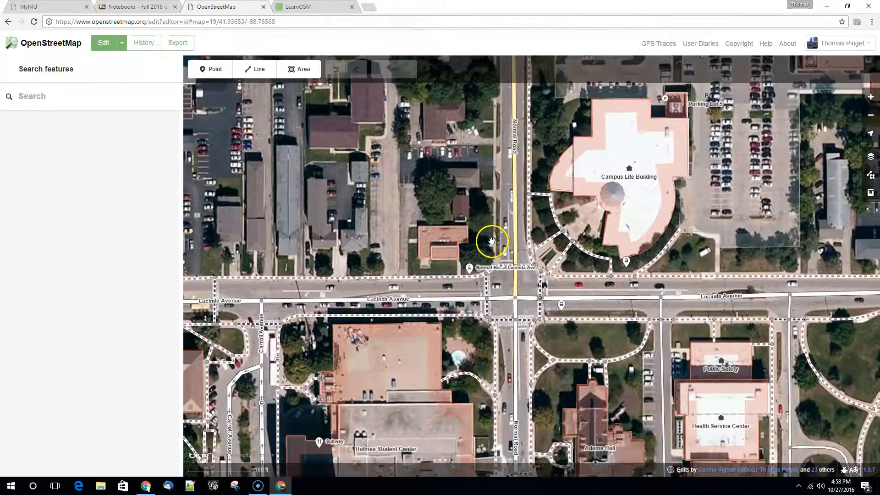
{"action": "scroll", "coordinate": [495, 252], "scroll_direction": "up", "scroll_amount": 3}
{"action": "left_click_drag", "start_coordinate": [487, 268], "coordinate": [439, 291]}
{"action": "scroll", "coordinate": [448, 264], "scroll_direction": "up", "scroll_amount": 1}
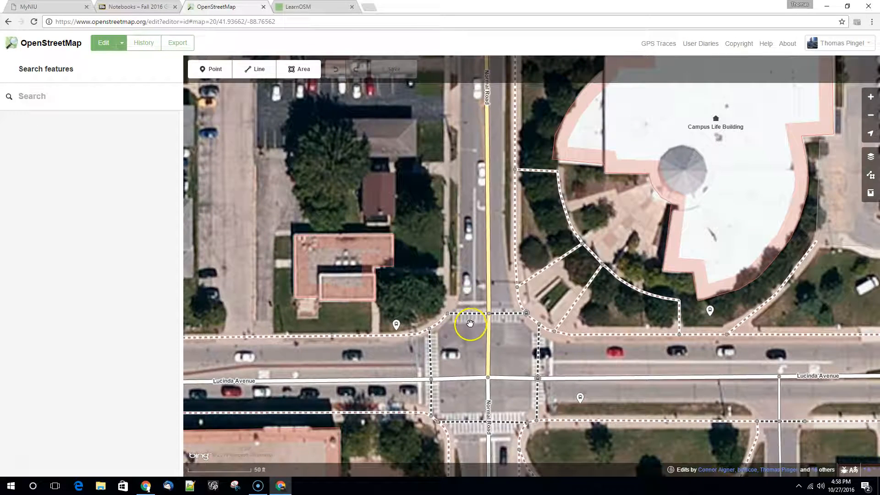
{"action": "left_click", "coordinate": [248, 73]}
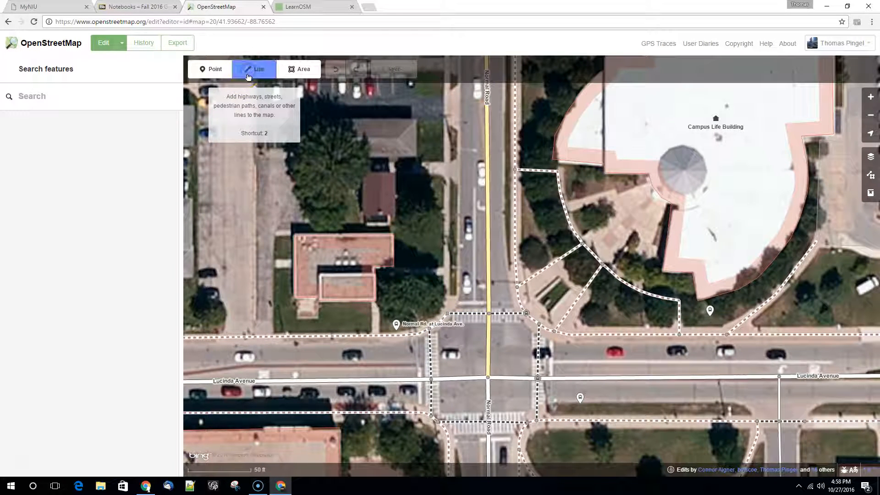
{"action": "left_click", "coordinate": [447, 315]}
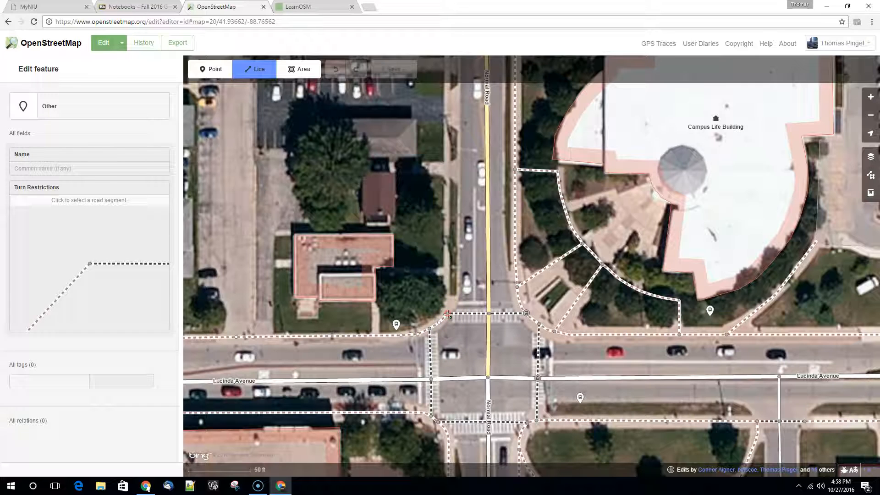
{"action": "left_click", "coordinate": [446, 269]}
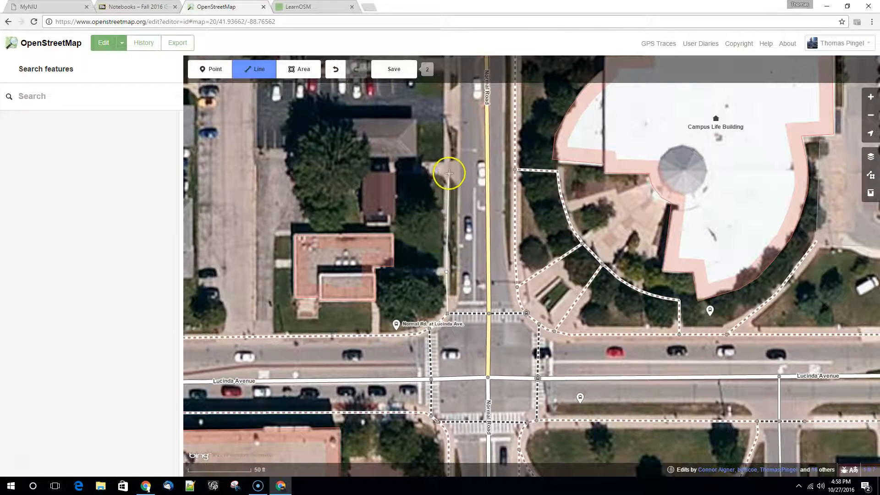
{"action": "left_click", "coordinate": [446, 170]}
{"action": "left_click_drag", "start_coordinate": [448, 127], "coordinate": [450, 317]}
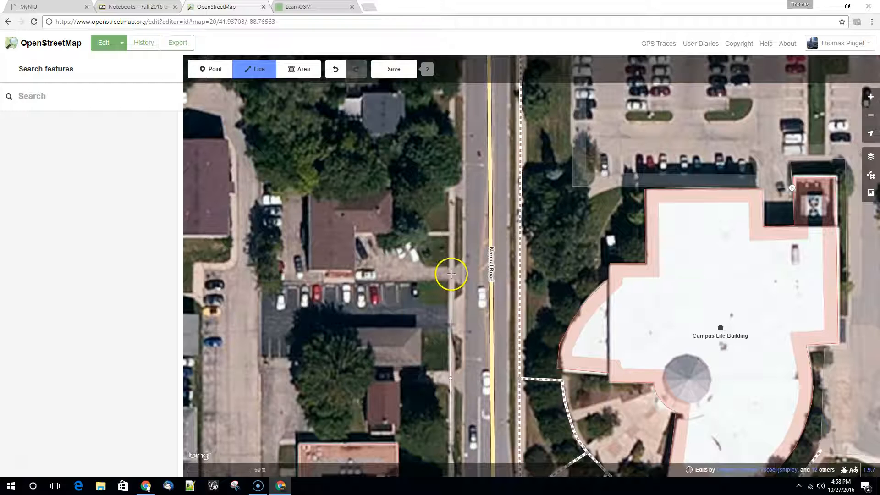
{"action": "left_click", "coordinate": [450, 316]}
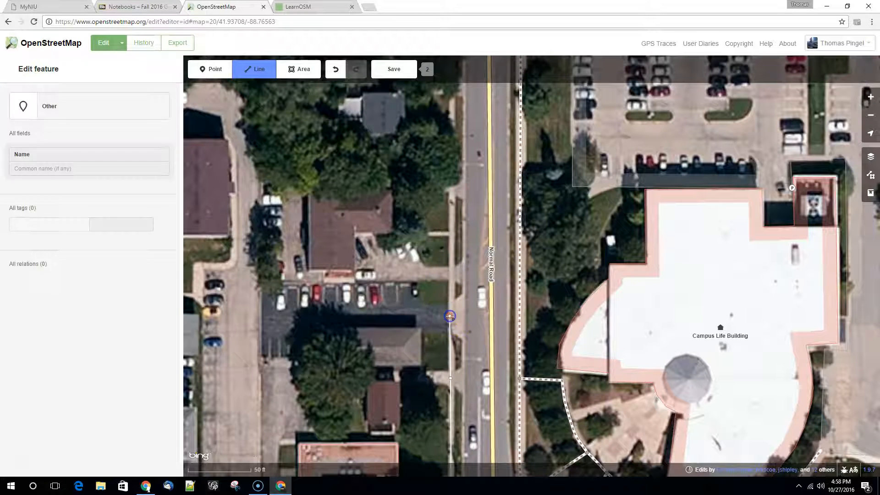
{"action": "left_click", "coordinate": [452, 274]}
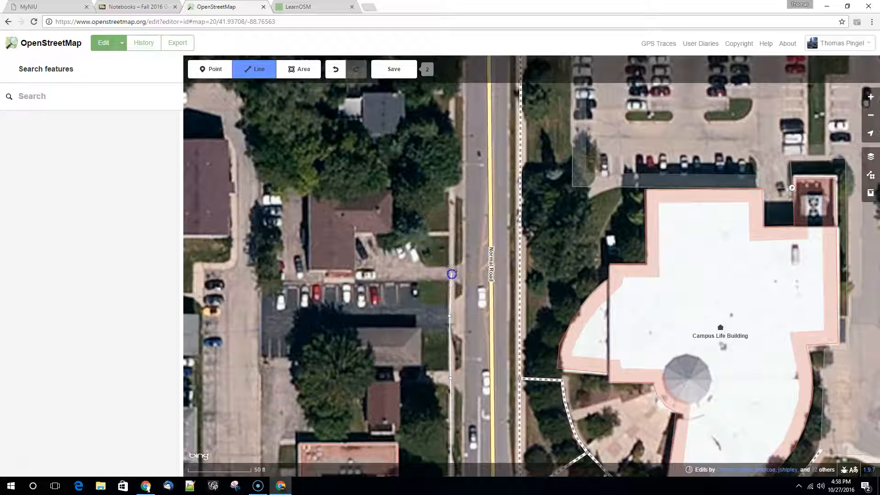
{"action": "left_click", "coordinate": [452, 189]}
{"action": "left_click", "coordinate": [454, 168]}
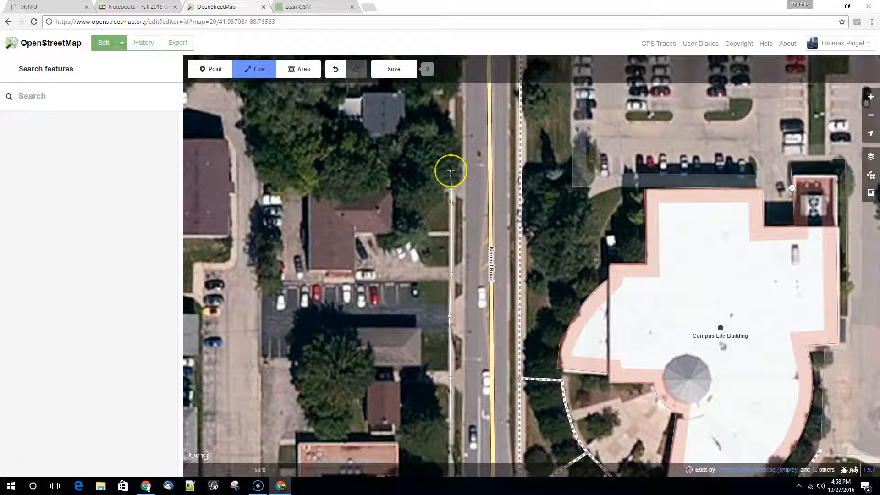
{"action": "left_click", "coordinate": [451, 171]}
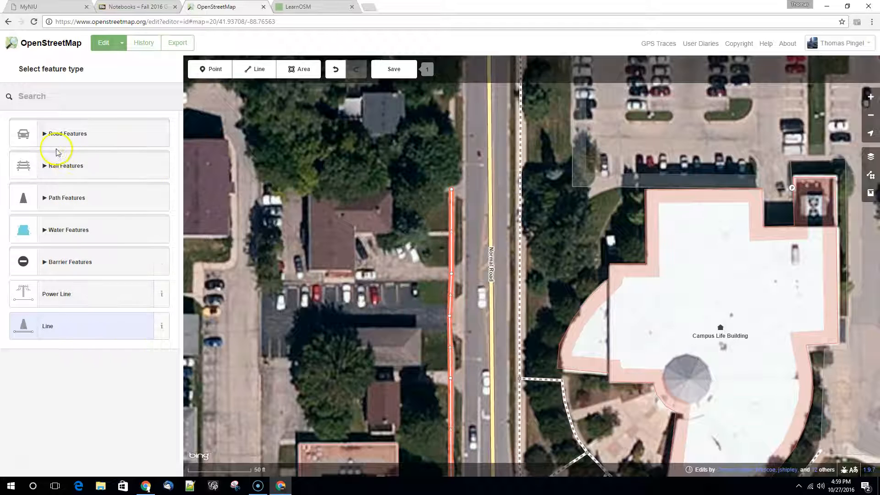
Step: Classify the new line as a Sidewalk and upload it with the changeset comment "Digitized from aerial photo."
{"action": "left_click", "coordinate": [48, 198]}
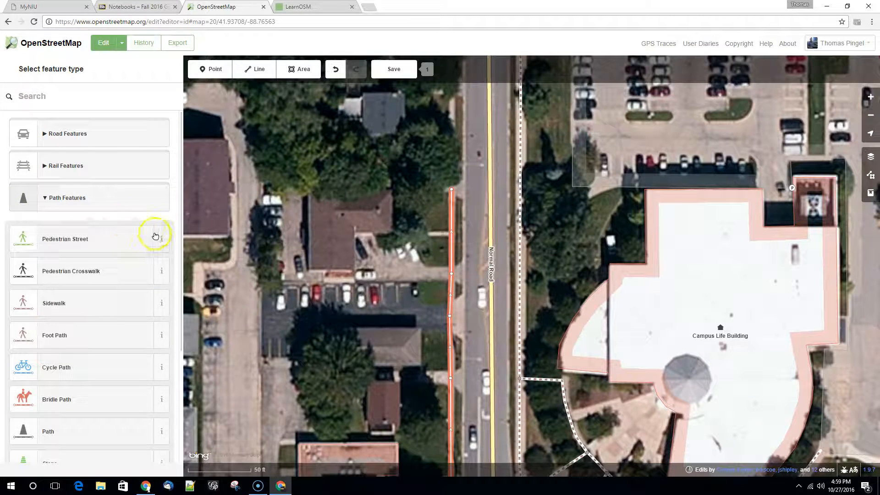
{"action": "left_click", "coordinate": [53, 304]}
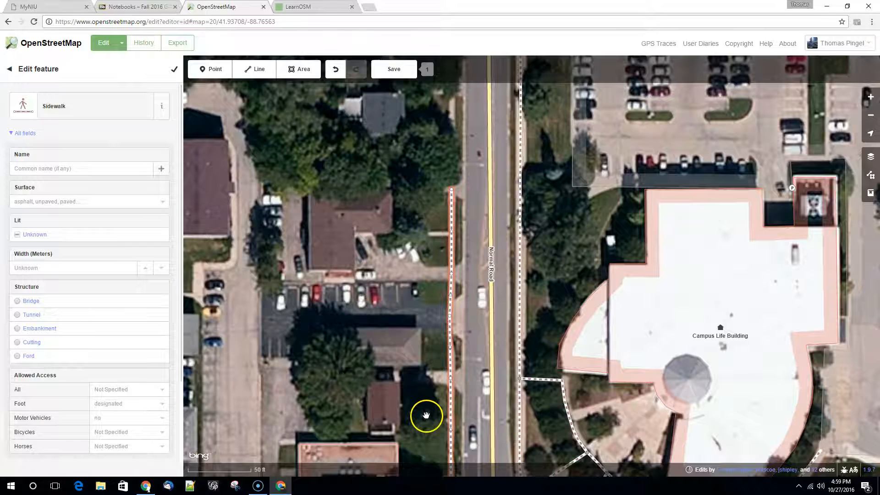
{"action": "left_click_drag", "start_coordinate": [421, 440], "coordinate": [430, 209]}
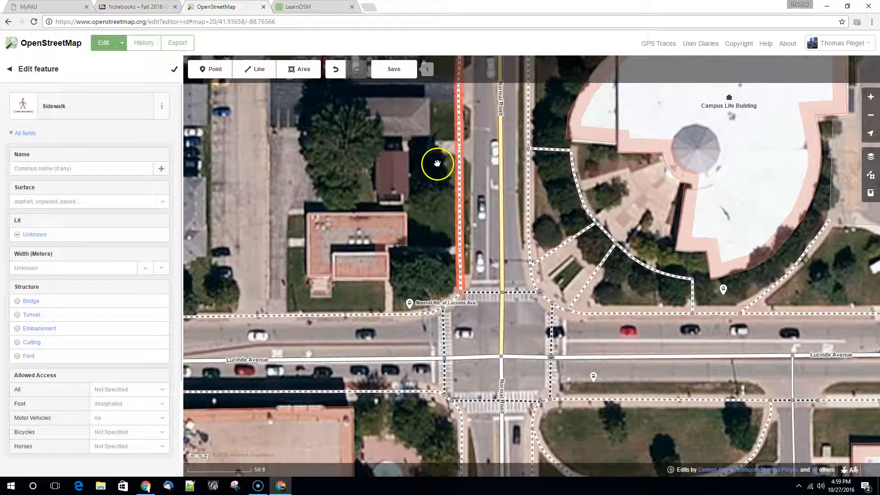
{"action": "left_click_drag", "start_coordinate": [432, 200], "coordinate": [385, 313]}
{"action": "left_click", "coordinate": [416, 314]}
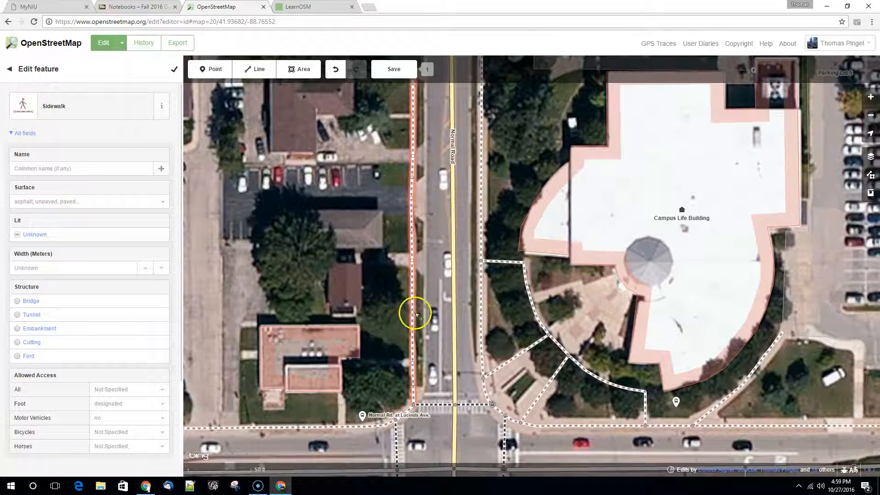
{"action": "left_click_drag", "start_coordinate": [411, 139], "coordinate": [381, 295]}
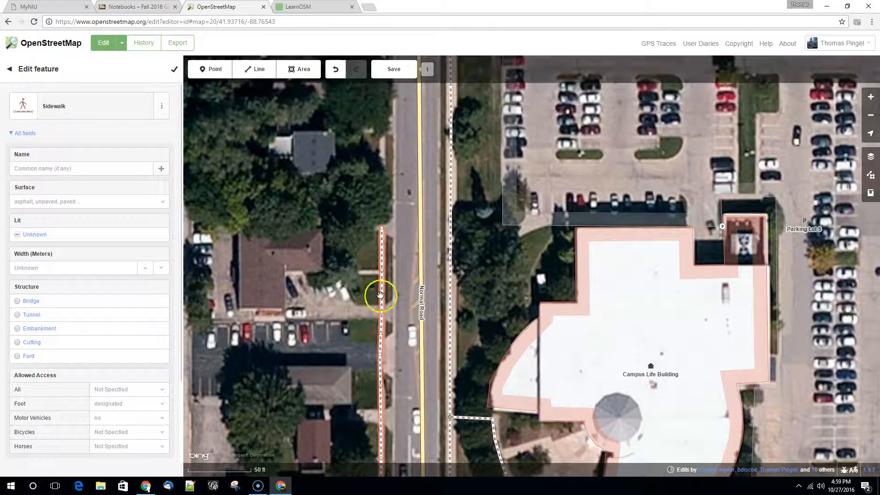
{"action": "left_click", "coordinate": [394, 76]}
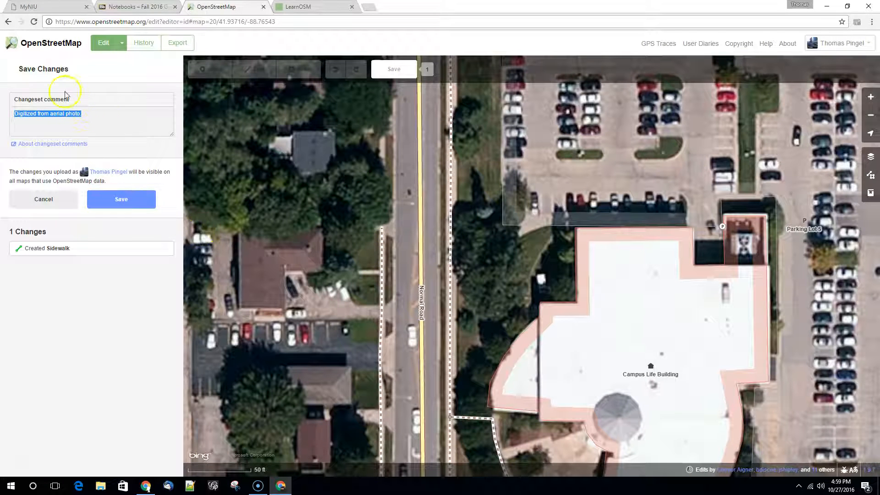
{"action": "left_click", "coordinate": [122, 200]}
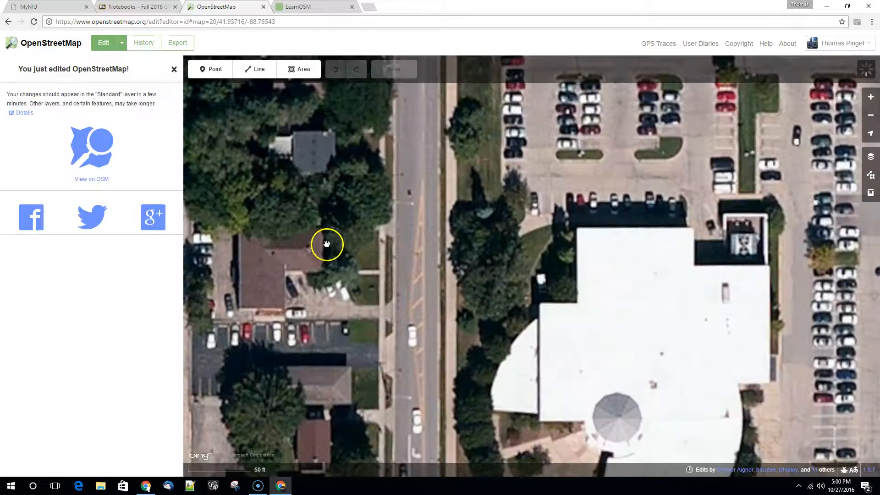
Step: Tag the node where the curved foot path meets Holmes Student Center's east wall as Entrance/Exit, and upload with the comment "Digitized from aerial photo."
{"action": "left_click_drag", "start_coordinate": [354, 441], "coordinate": [439, 95]}
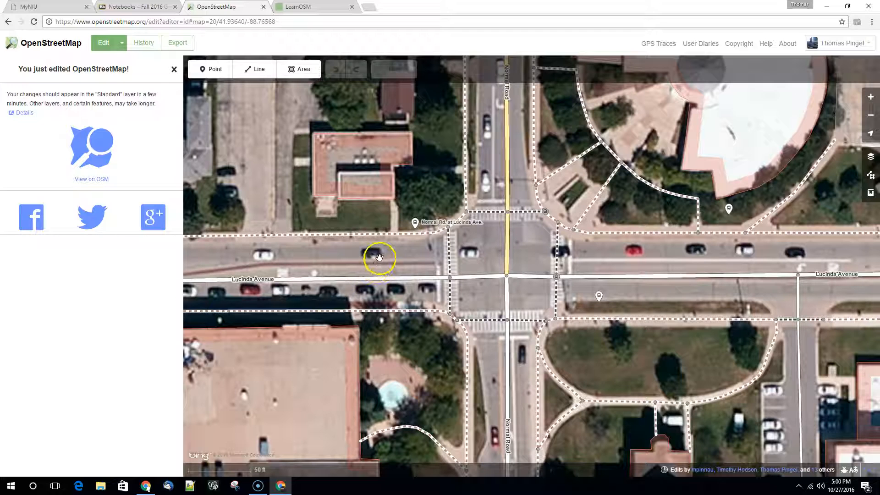
{"action": "left_click_drag", "start_coordinate": [367, 251], "coordinate": [362, 115]}
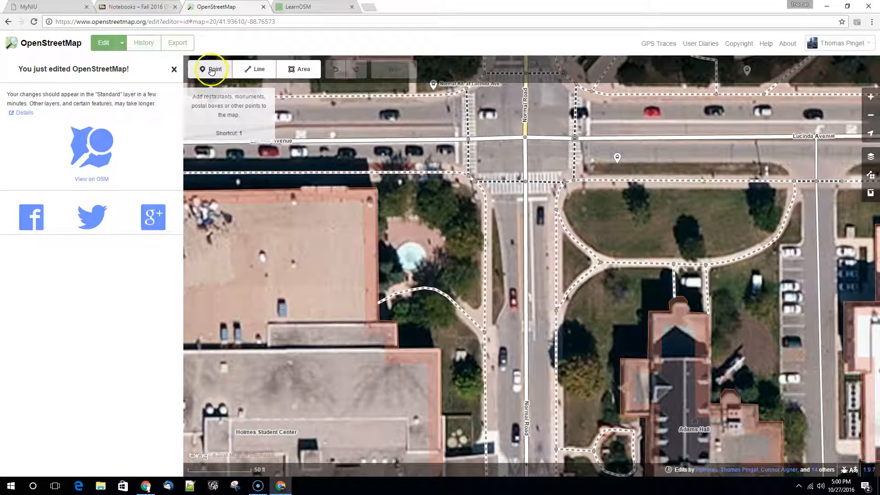
{"action": "left_click", "coordinate": [381, 305]}
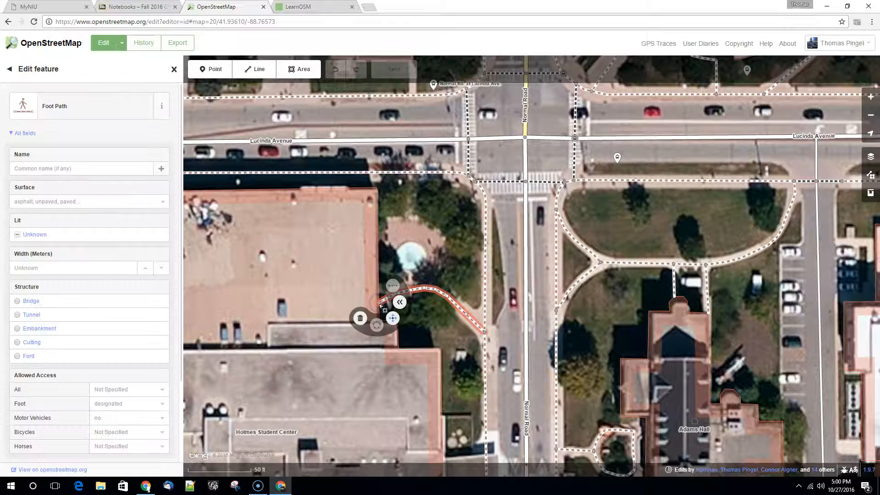
{"action": "left_click", "coordinate": [379, 303]}
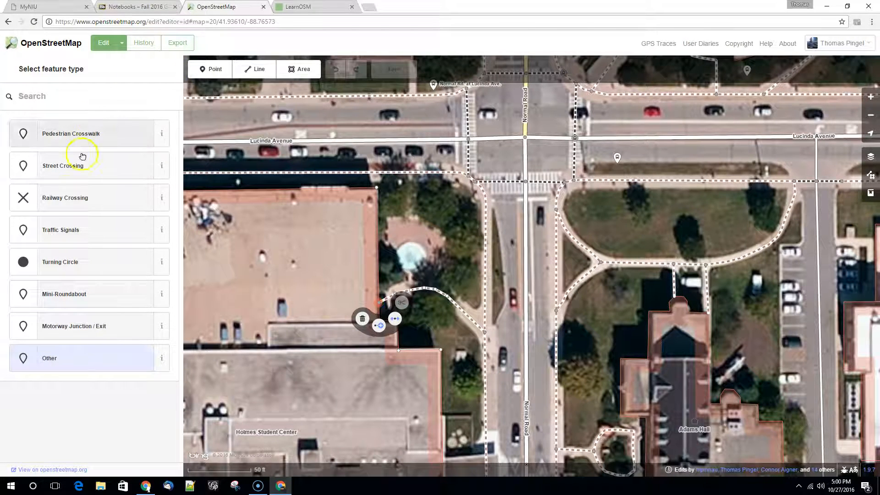
{"action": "left_click", "coordinate": [52, 97]}
{"action": "type", "text": "entrance"}
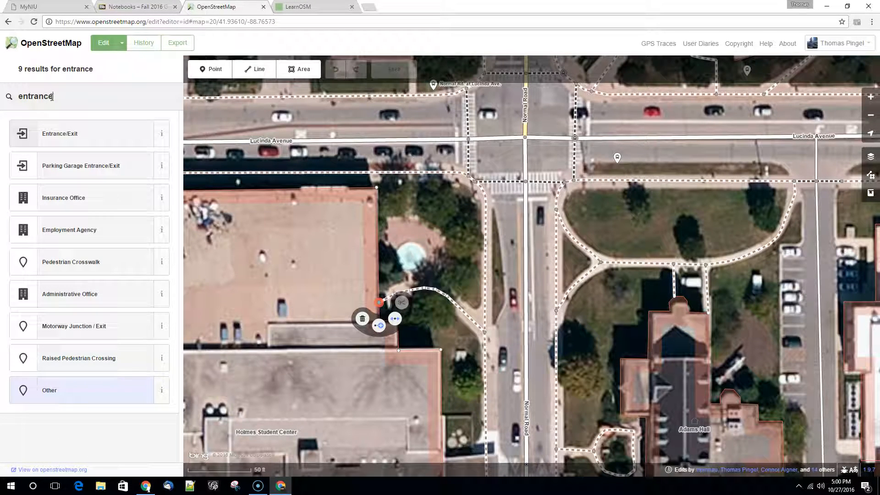
{"action": "left_click", "coordinate": [70, 138]}
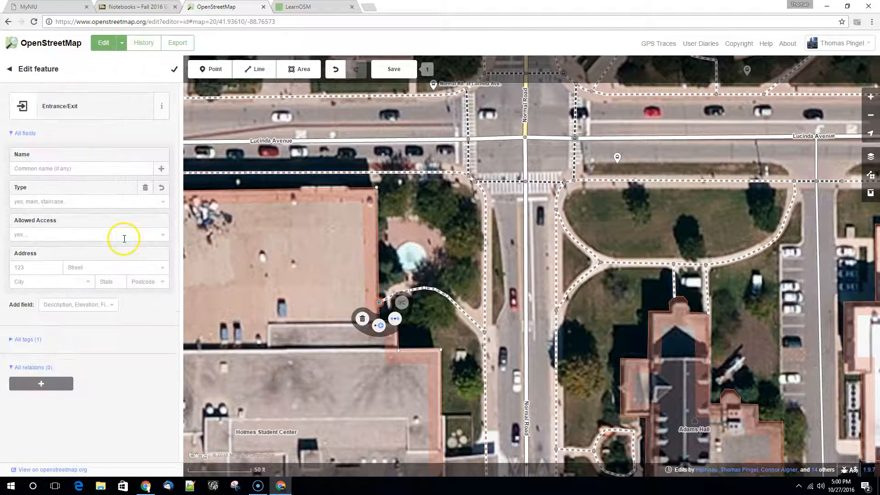
{"action": "left_click", "coordinate": [388, 69]}
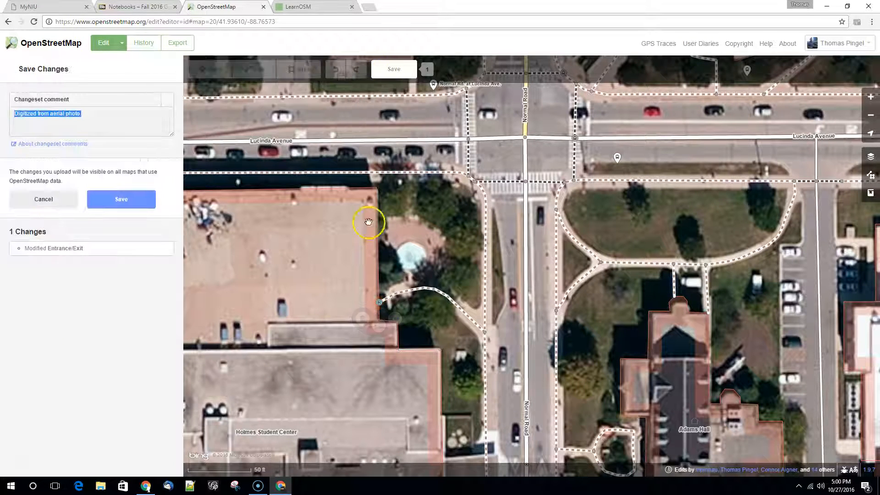
{"action": "left_click", "coordinate": [130, 204]}
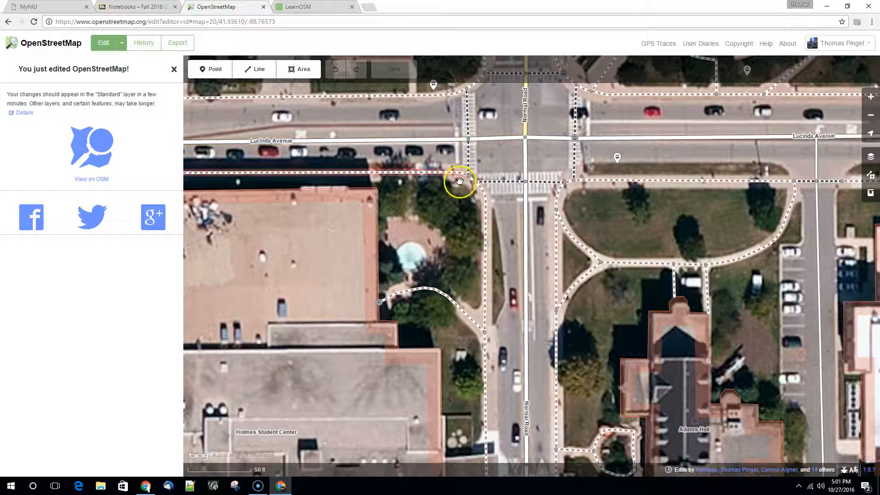
{"action": "left_click_drag", "start_coordinate": [462, 229], "coordinate": [455, 393]}
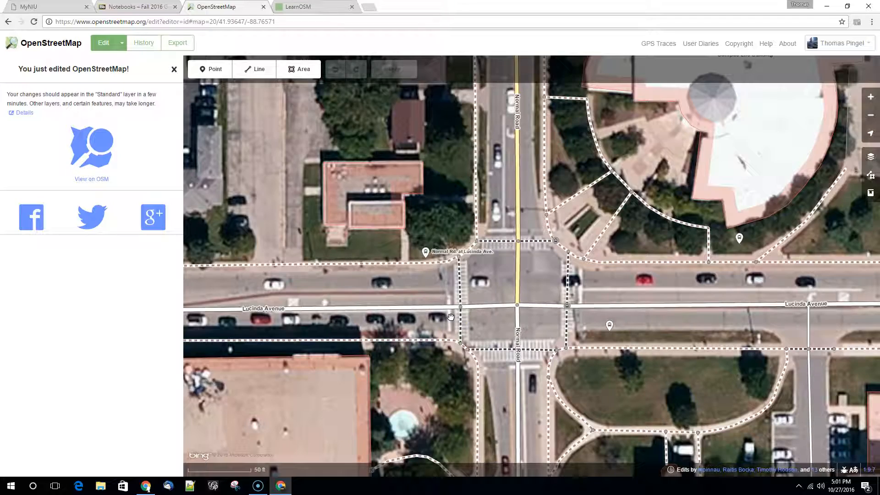
{"action": "scroll", "coordinate": [558, 345], "scroll_direction": "down", "scroll_amount": 5}
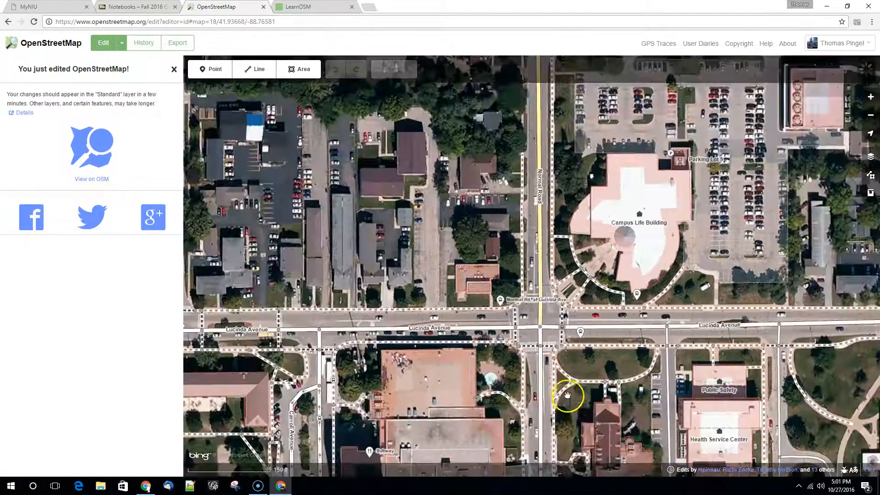
{"action": "left_click_drag", "start_coordinate": [563, 392], "coordinate": [521, 312]}
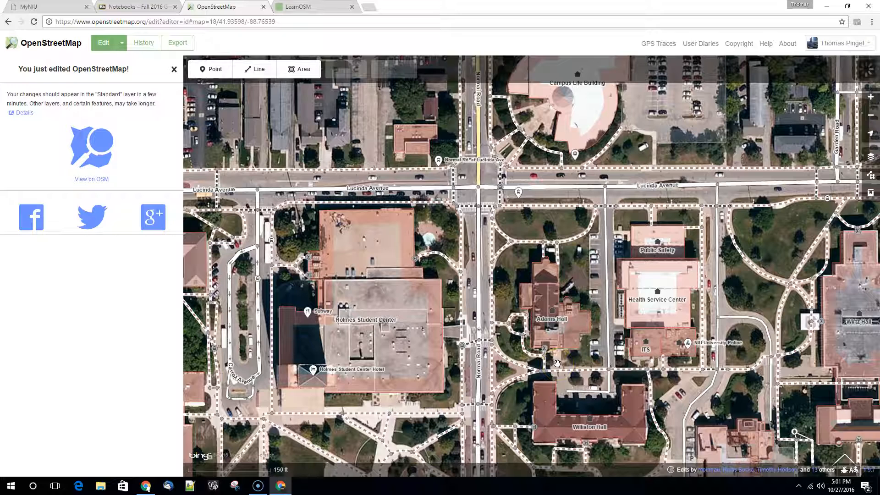